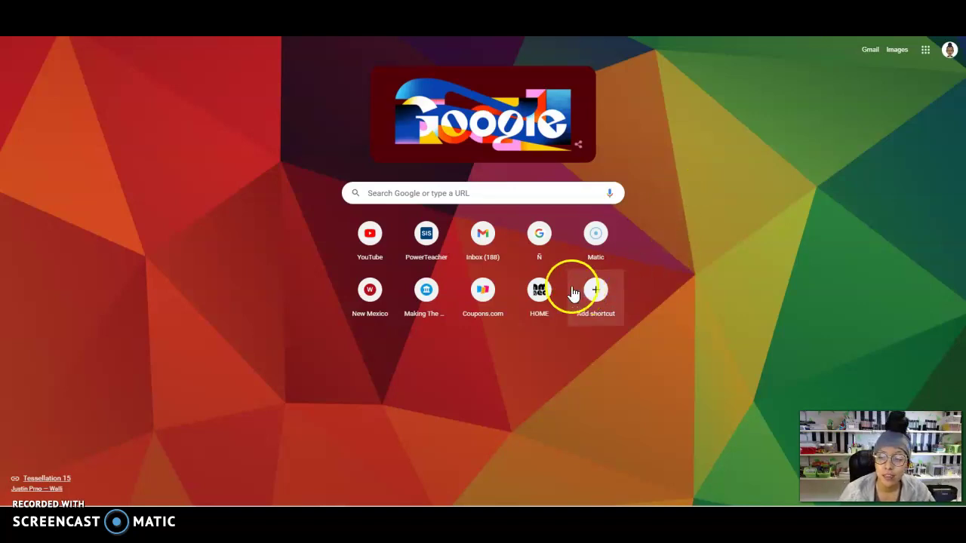
# Step: Search Google for 'paint'
pyautogui.click(510, 200)
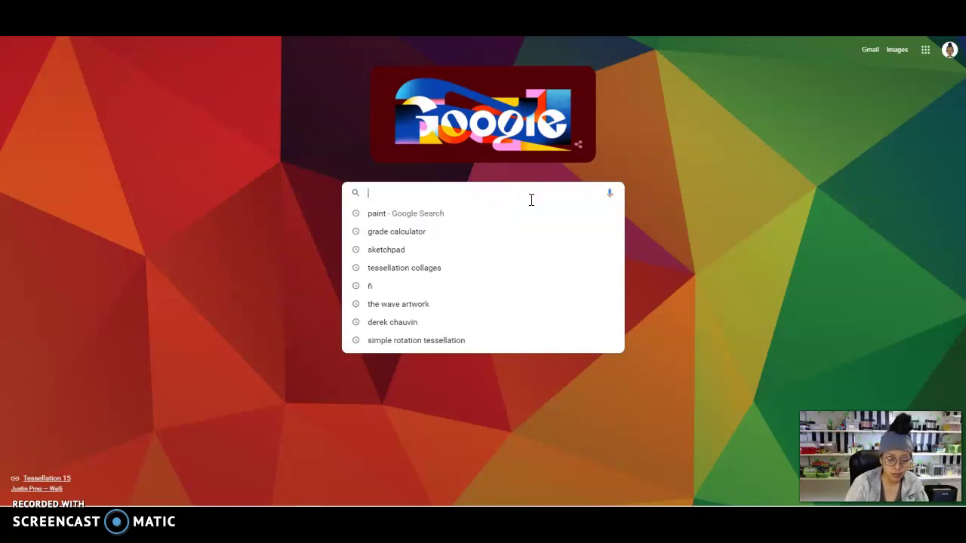
pyautogui.write('paint')
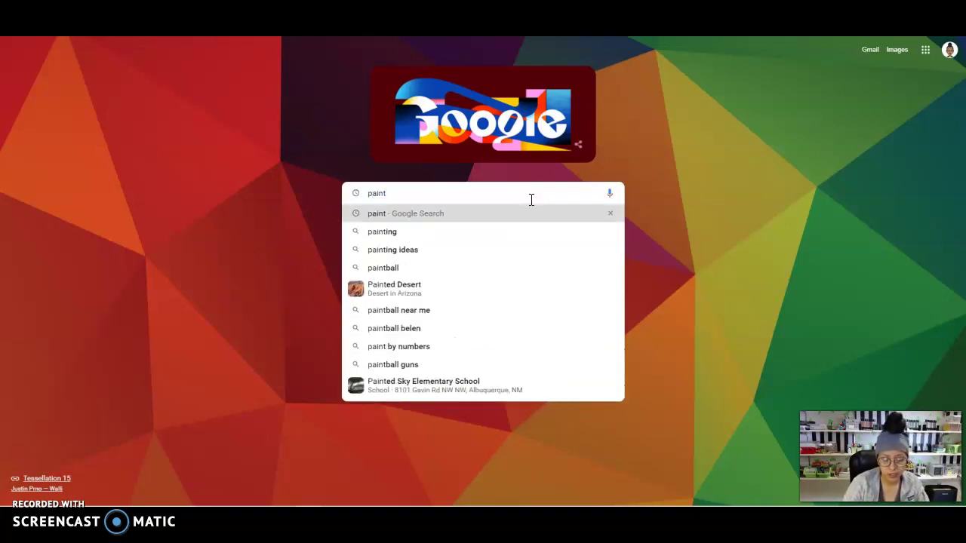
pyautogui.press('Return')
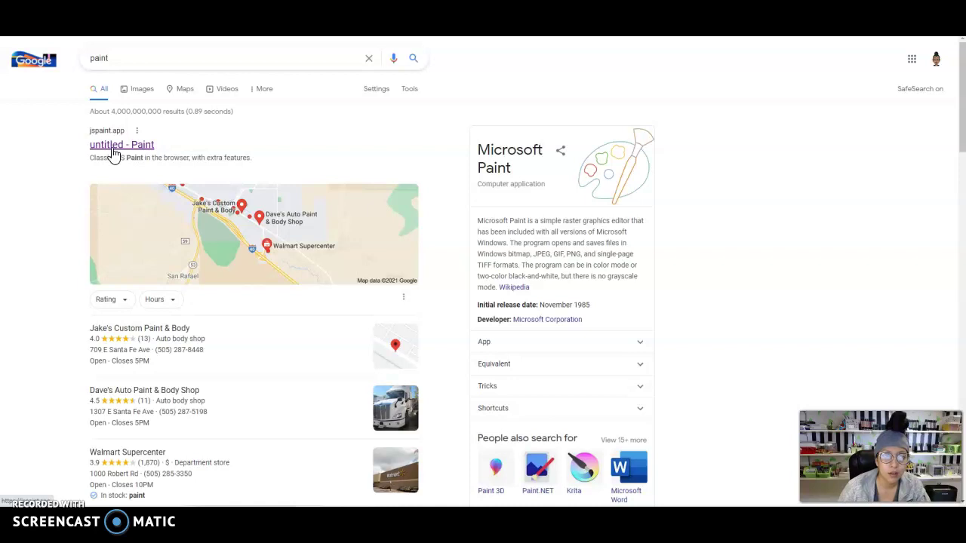
# Step: Open the 'untitled - Paint' JS Paint result and enlarge the blank canvas
pyautogui.click(113, 151)
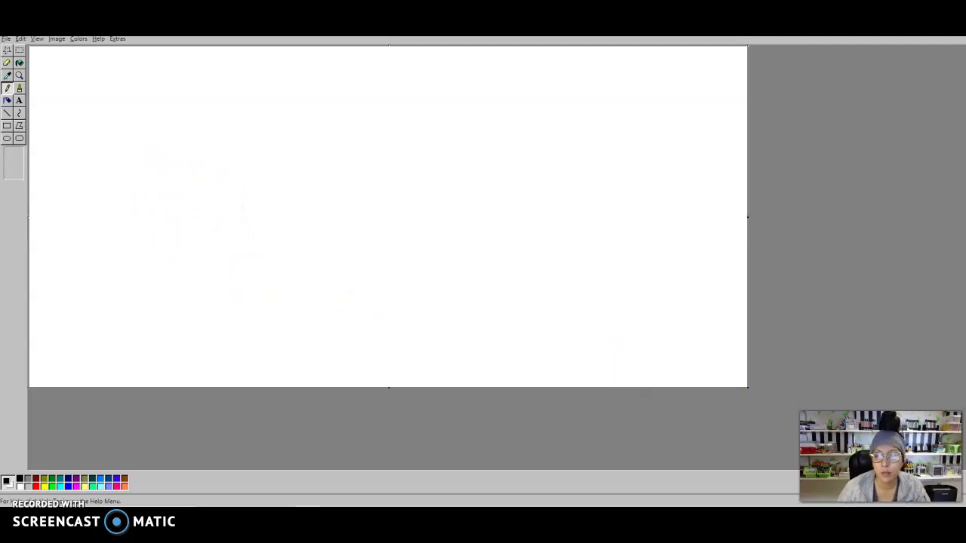
pyautogui.moveTo(746, 384); pyautogui.dragTo(883, 427)
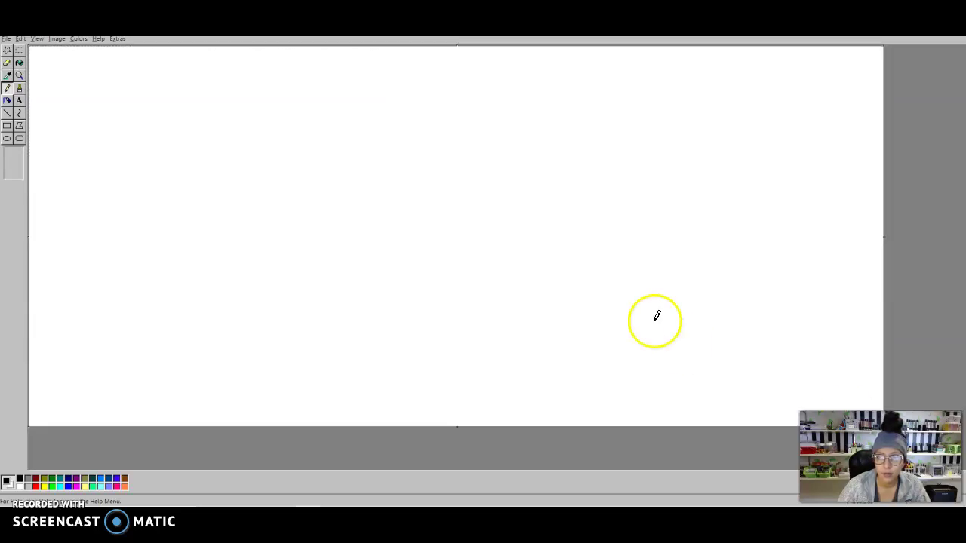
# Step: Set up the Rectangle tool with the solid filled style and blue colour
pyautogui.click(8, 131)
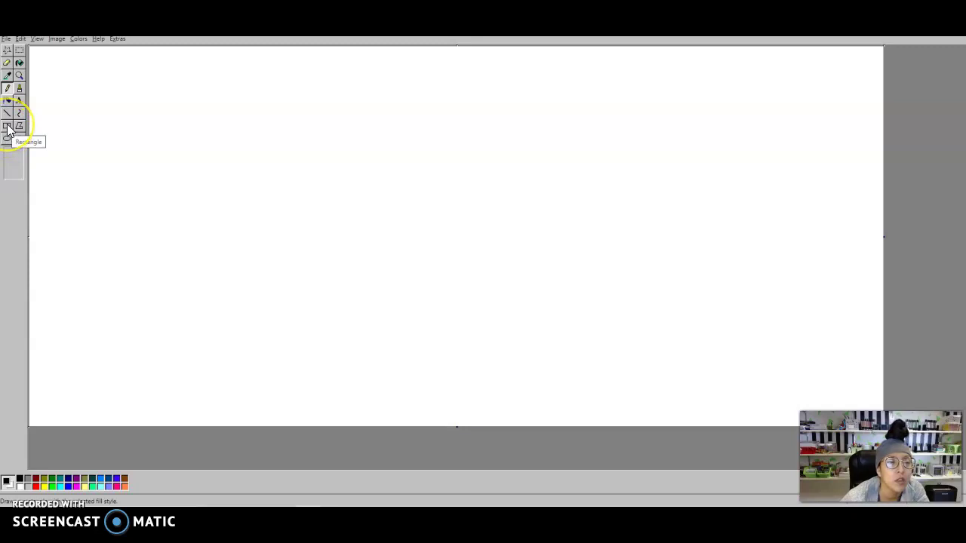
pyautogui.click(8, 129)
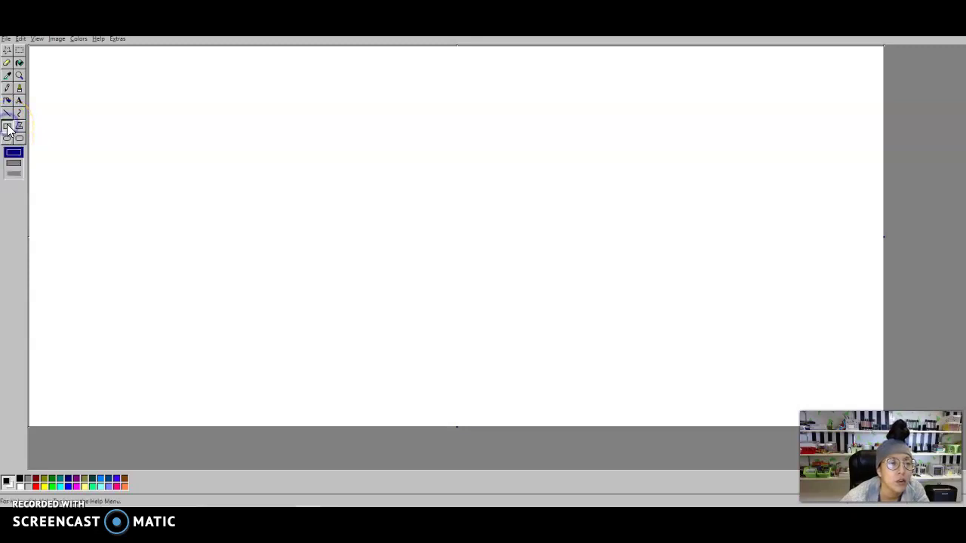
pyautogui.click(16, 176)
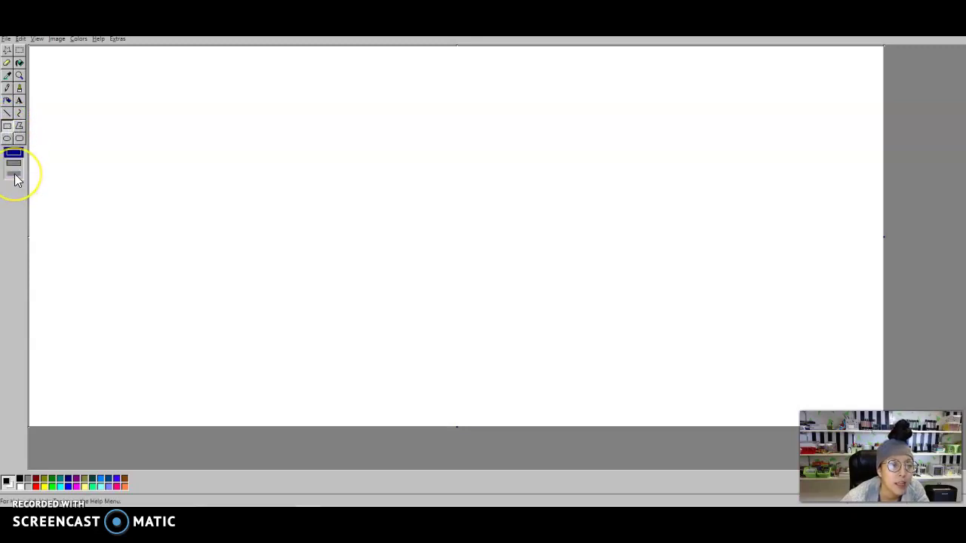
pyautogui.click(16, 177)
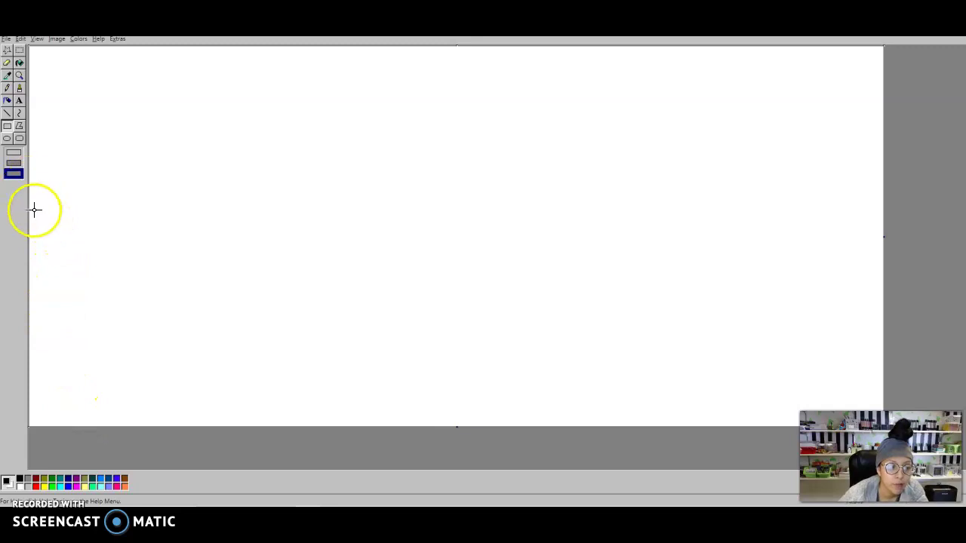
pyautogui.click(69, 487)
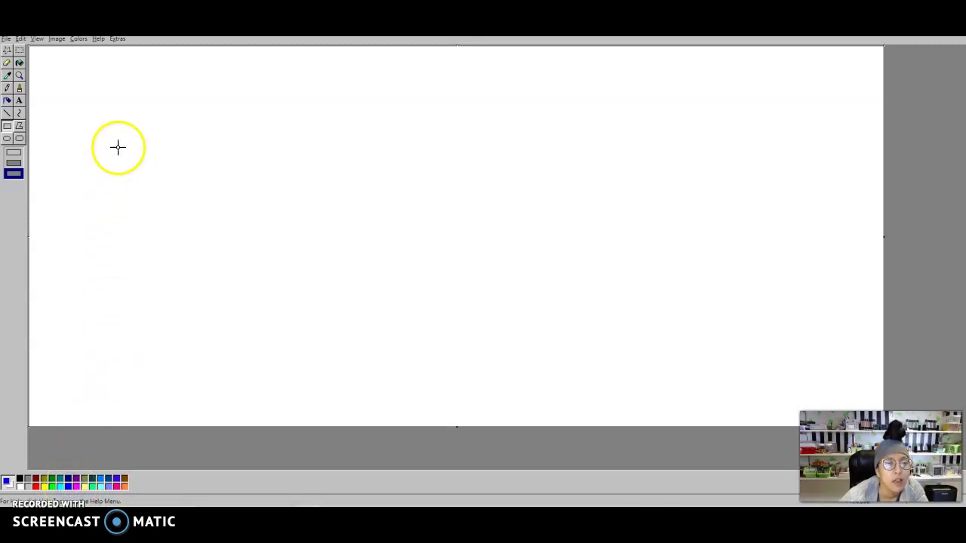
# Step: Draw a solid blue square on the left side of the canvas
pyautogui.moveTo(119, 154); pyautogui.dragTo(256, 280)
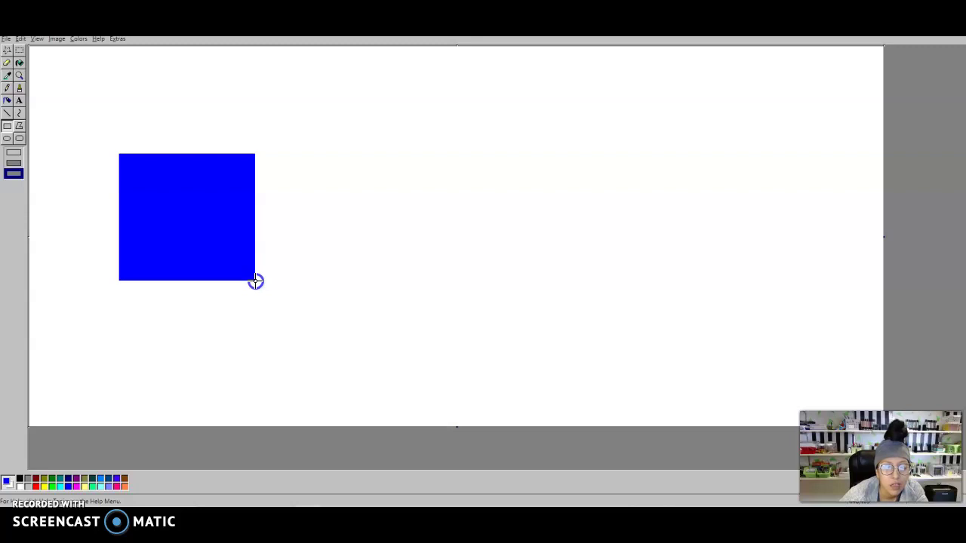
pyautogui.moveTo(255, 281); pyautogui.dragTo(252, 277)
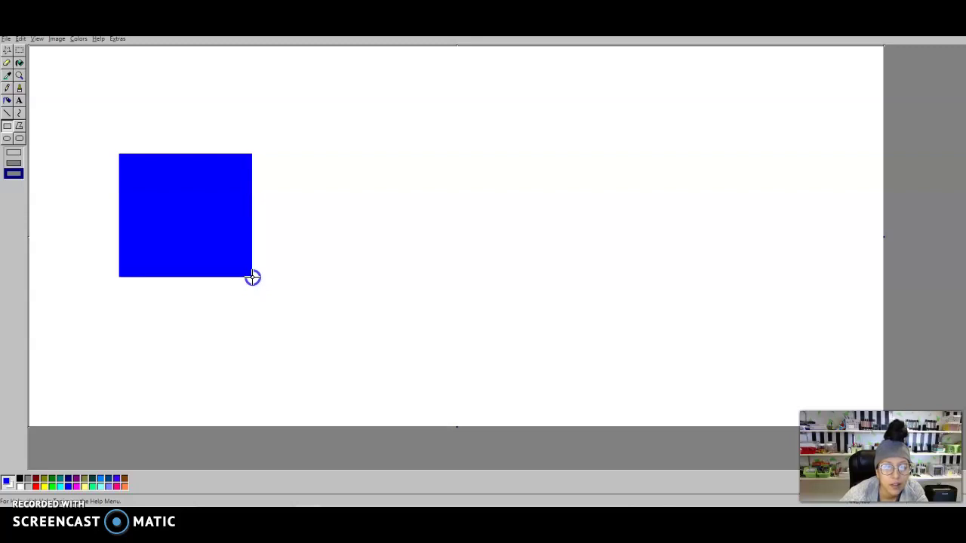
pyautogui.moveTo(252, 278); pyautogui.dragTo(252, 276)
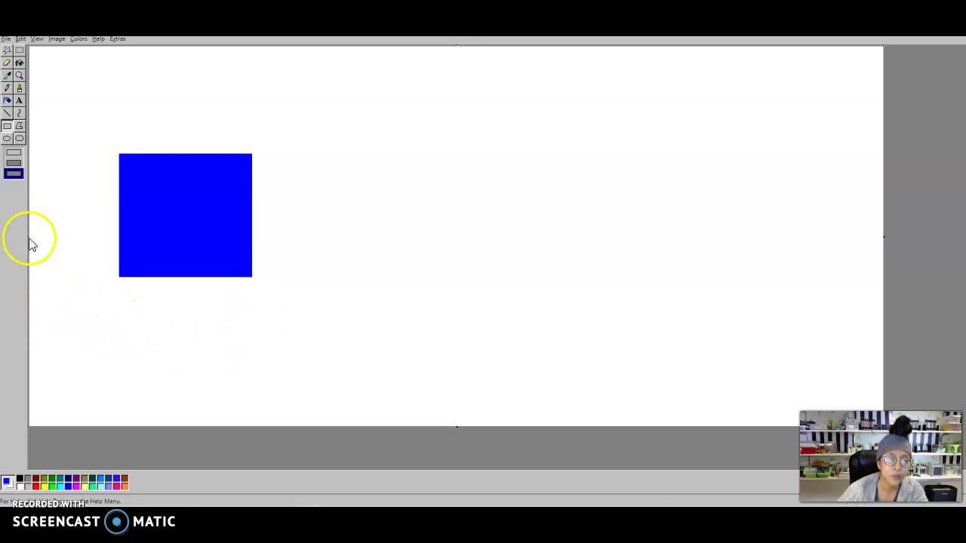
pyautogui.click(7, 139)
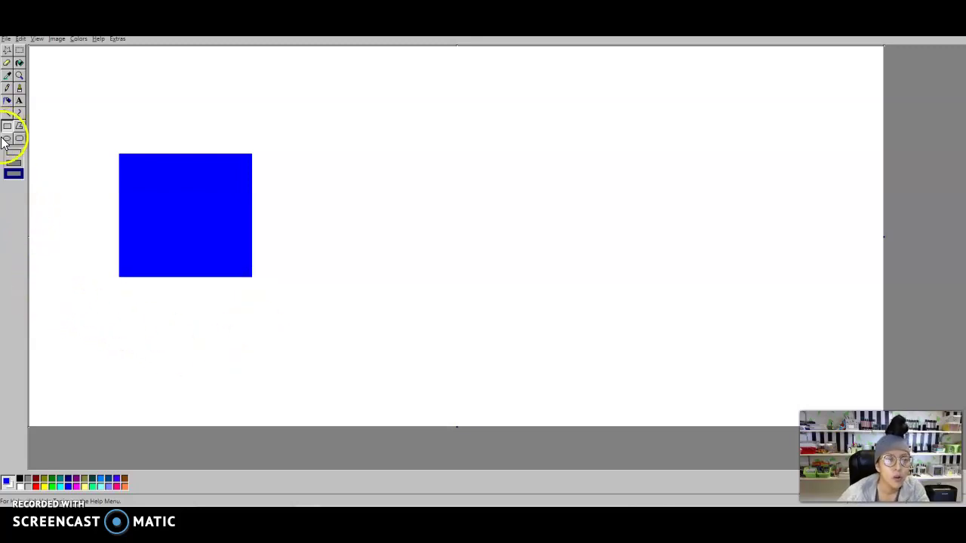
pyautogui.click(23, 50)
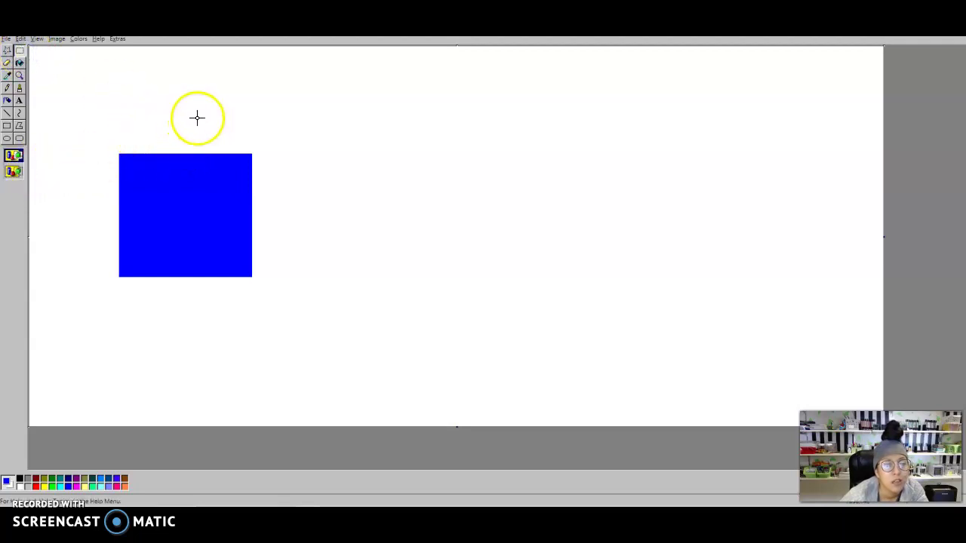
pyautogui.moveTo(186, 125); pyautogui.dragTo(189, 221)
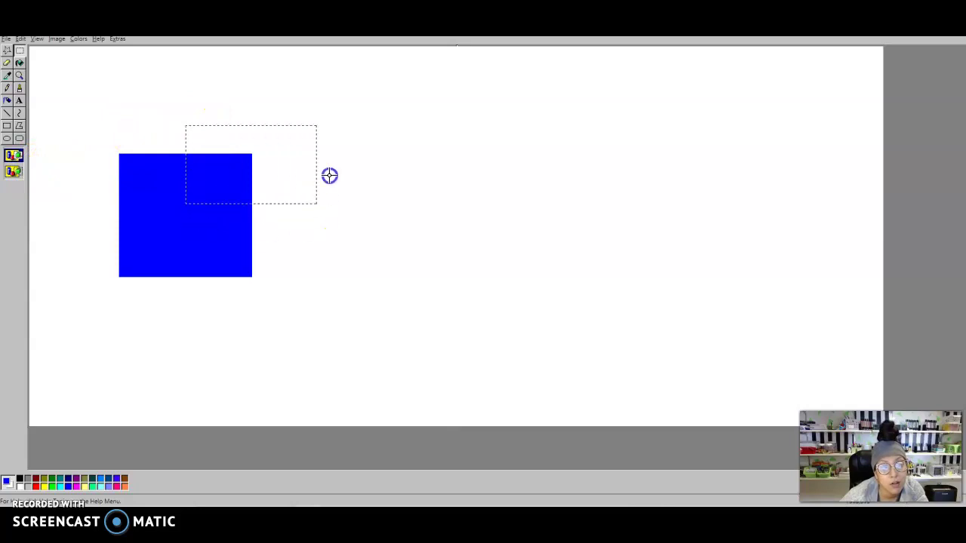
pyautogui.moveTo(330, 175); pyautogui.dragTo(297, 218)
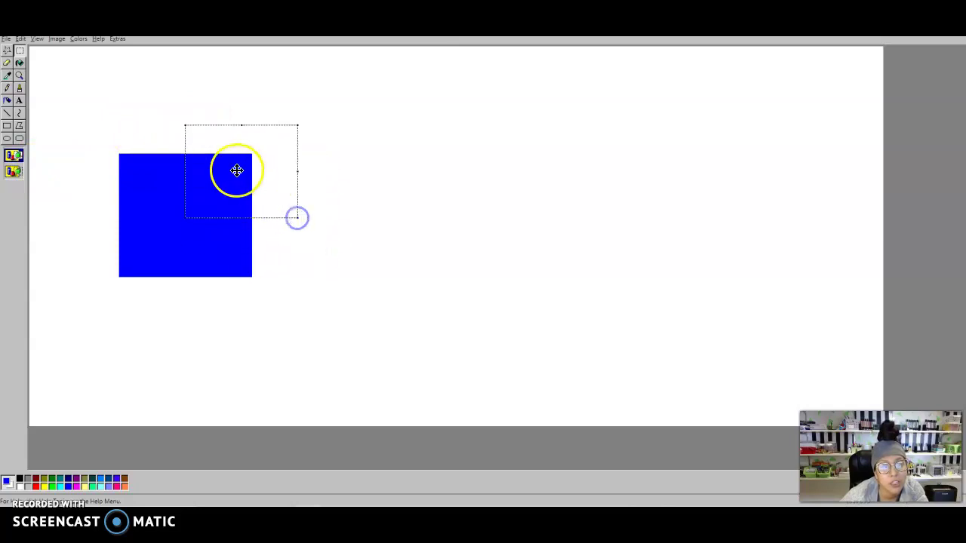
pyautogui.moveTo(237, 170); pyautogui.dragTo(276, 136)
pyautogui.click(19, 40)
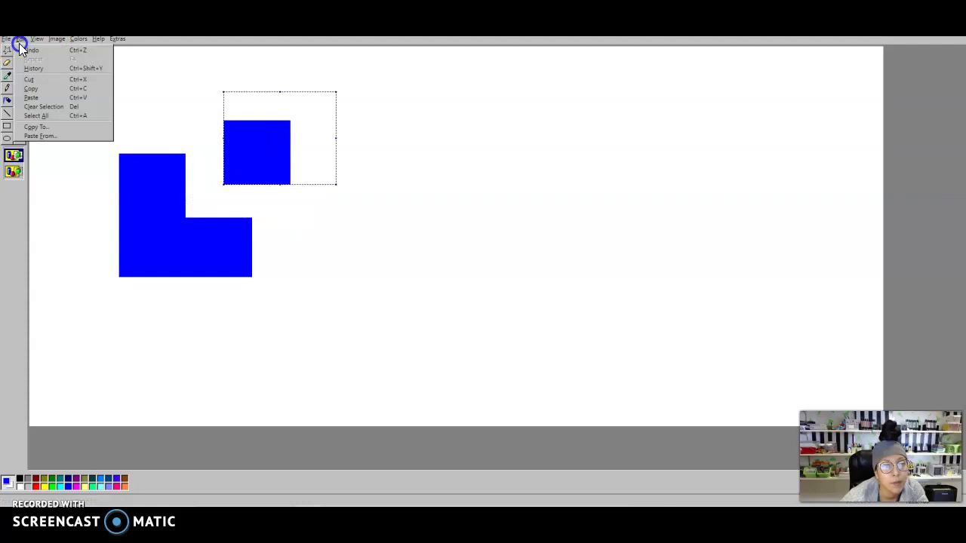
pyautogui.click(28, 50)
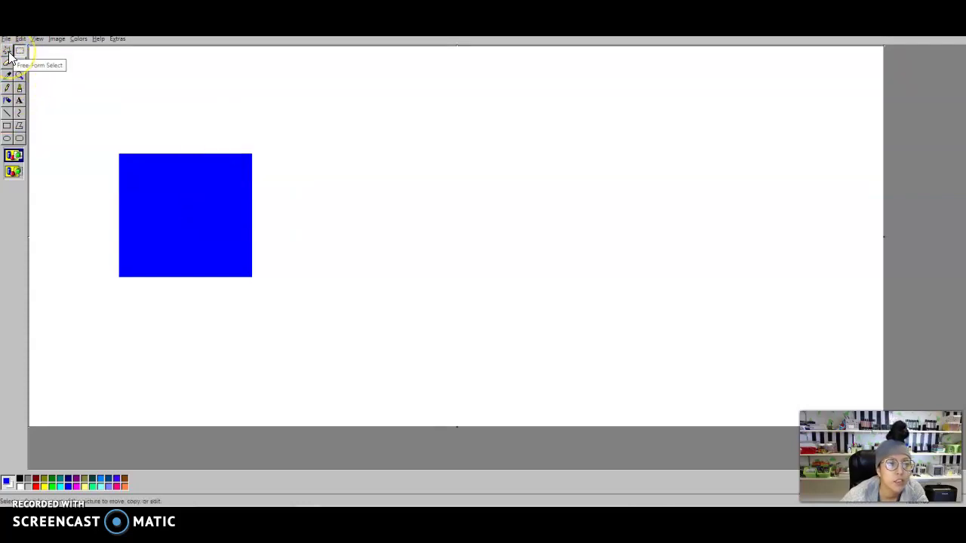
pyautogui.click(9, 53)
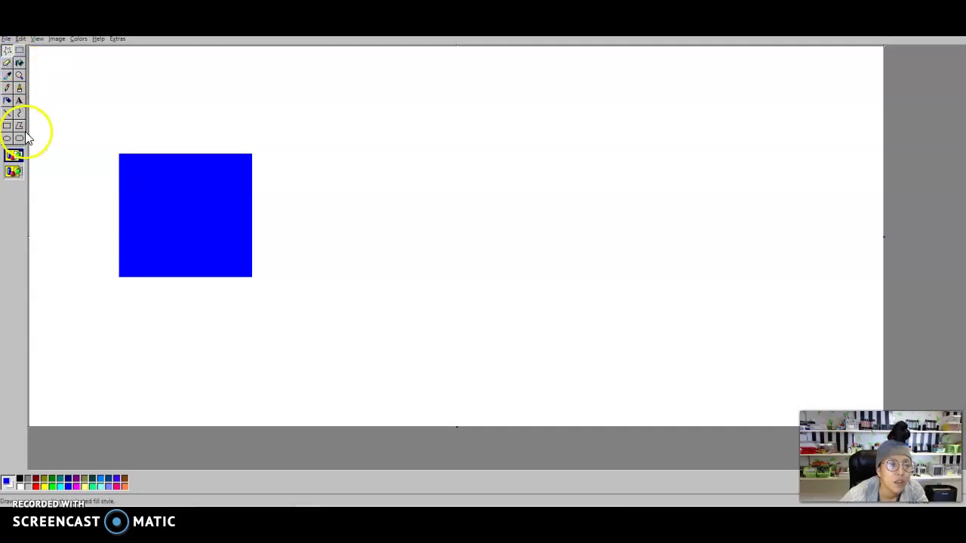
pyautogui.click(22, 48)
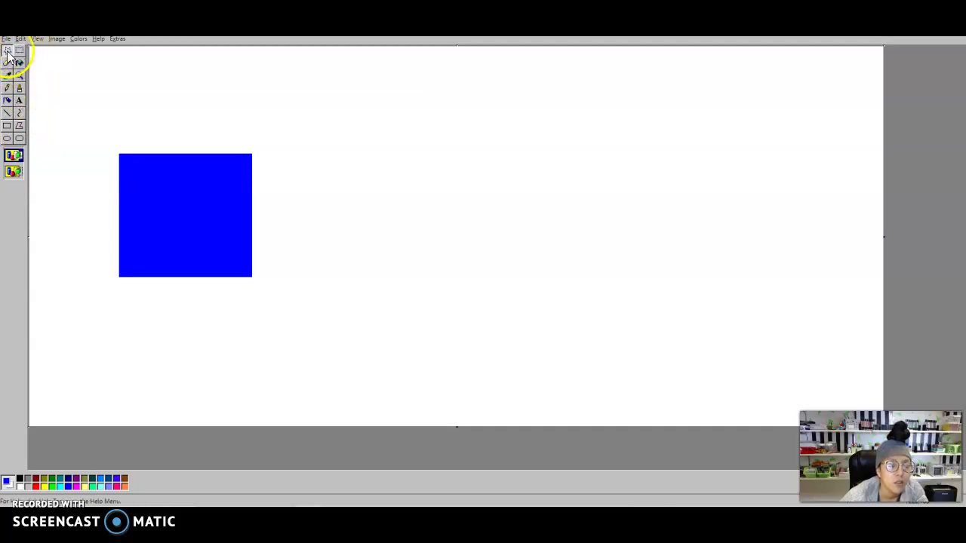
pyautogui.click(6, 55)
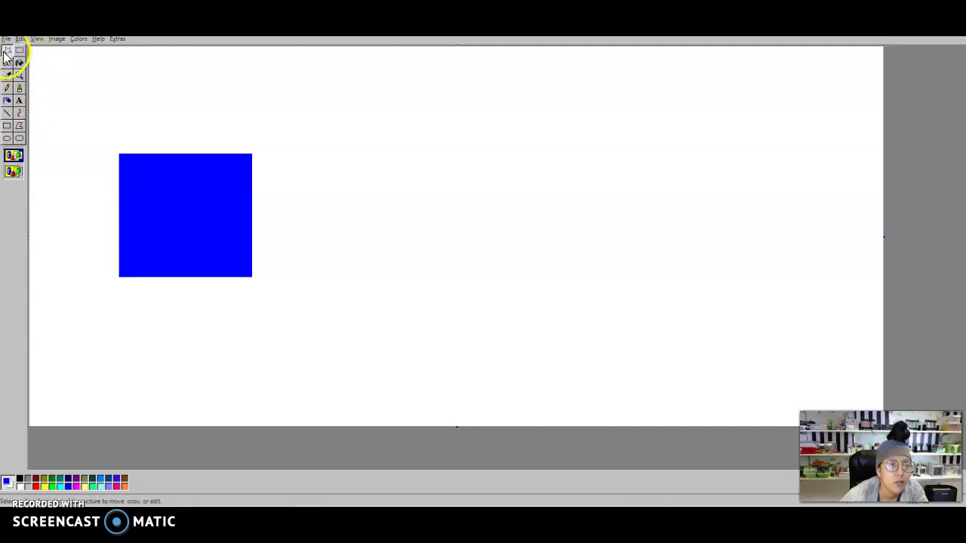
pyautogui.click(18, 174)
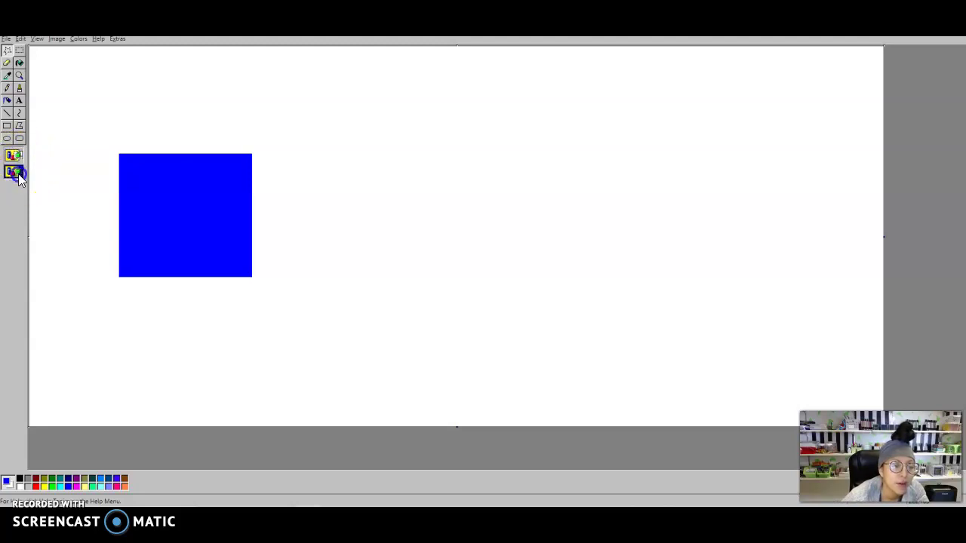
pyautogui.click(16, 159)
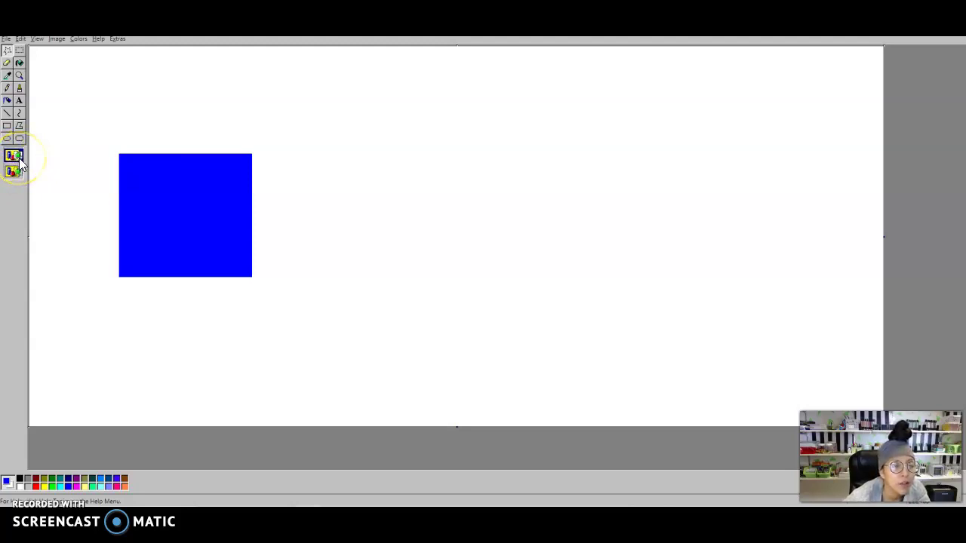
# Step: Cut a wavy piece along the square's right side with Free-Form Select and shift it right
pyautogui.click(15, 172)
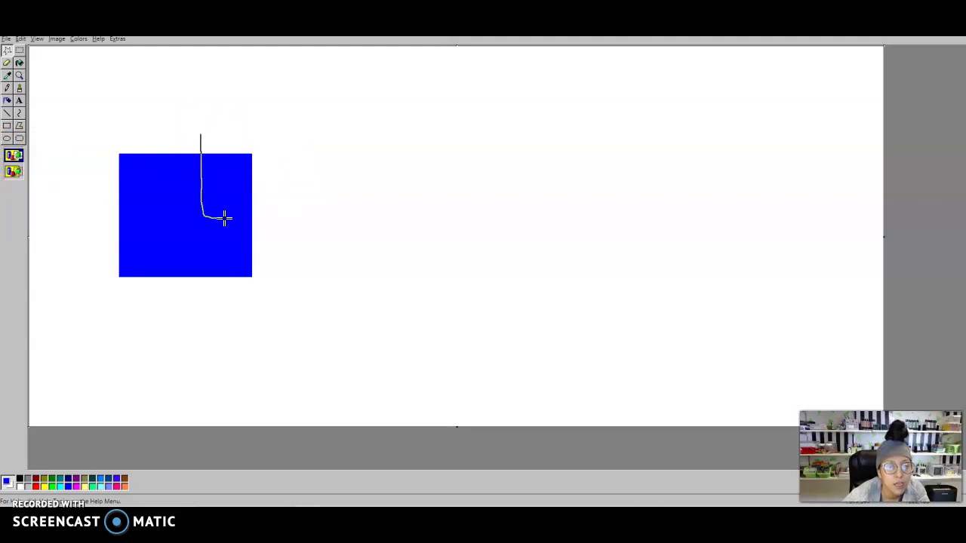
pyautogui.moveTo(259, 281)
pyautogui.mouseDown()
pyautogui.moveTo(276, 244)
pyautogui.moveTo(274, 160)
pyautogui.moveTo(203, 129)
pyautogui.mouseUp()
pyautogui.moveTo(226, 192)
pyautogui.mouseDown()
pyautogui.moveTo(252, 188)
pyautogui.moveTo(254, 177)
pyautogui.moveTo(265, 209)
pyautogui.moveTo(211, 276)
pyautogui.moveTo(142, 262)
pyautogui.moveTo(134, 158)
pyautogui.moveTo(130, 221)
pyautogui.moveTo(164, 264)
pyautogui.moveTo(173, 217)
pyautogui.moveTo(146, 201)
pyautogui.moveTo(259, 174)
pyautogui.moveTo(243, 183)
pyautogui.moveTo(224, 144)
pyautogui.moveTo(239, 188)
pyautogui.moveTo(171, 217)
pyautogui.moveTo(78, 218)
pyautogui.moveTo(76, 200)
pyautogui.moveTo(91, 191)
pyautogui.moveTo(95, 213)
pyautogui.moveTo(97, 192)
pyautogui.moveTo(248, 183)
pyautogui.moveTo(259, 170)
pyautogui.mouseUp()
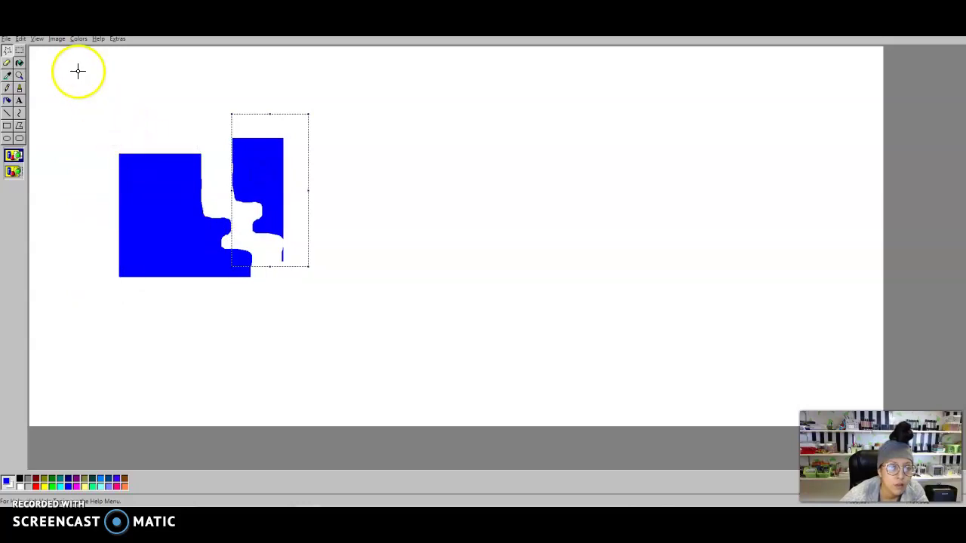
# Step: Undo the cut to restore the square, and make selections use a transparent background
pyautogui.click(21, 39)
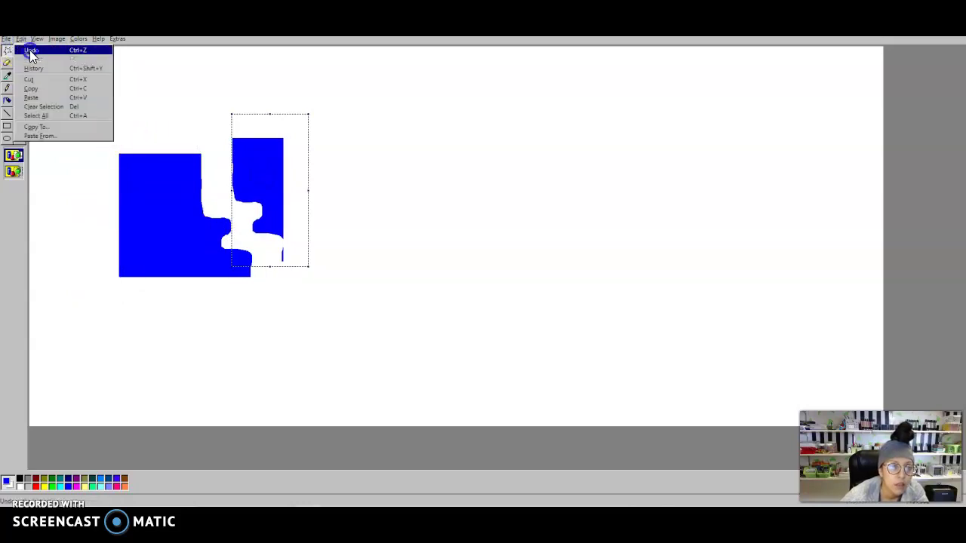
pyautogui.click(29, 50)
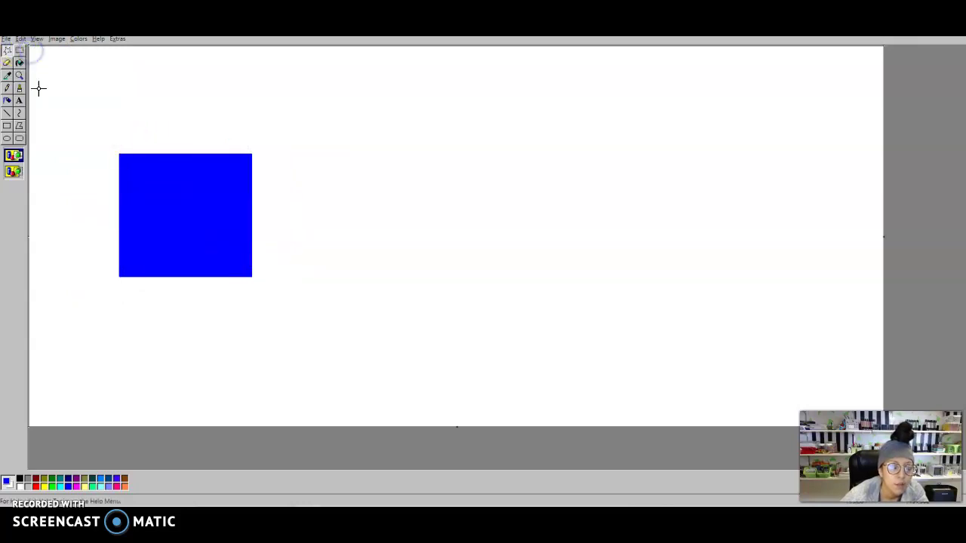
pyautogui.click(17, 176)
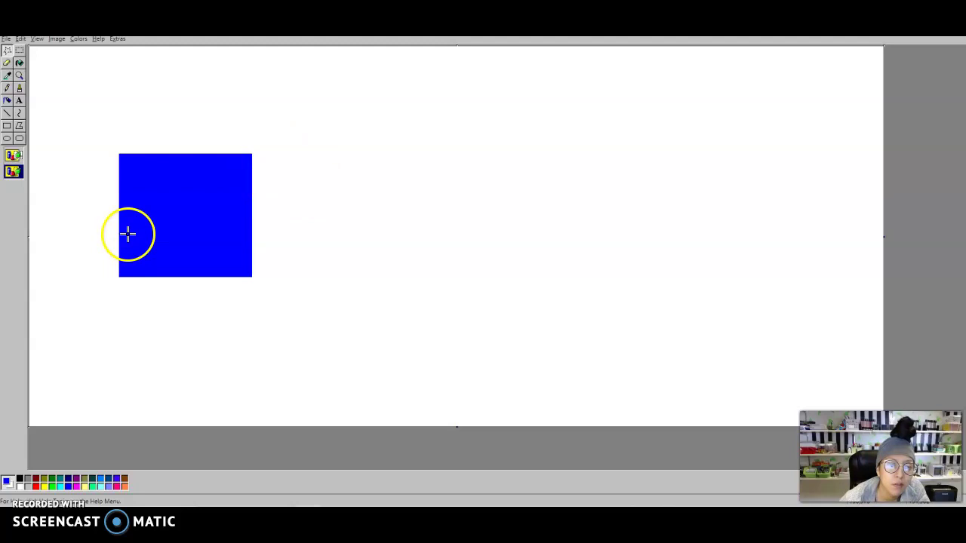
# Step: Cut a wavy piece from the square's left edge and move it against the right edge
pyautogui.click(107, 134)
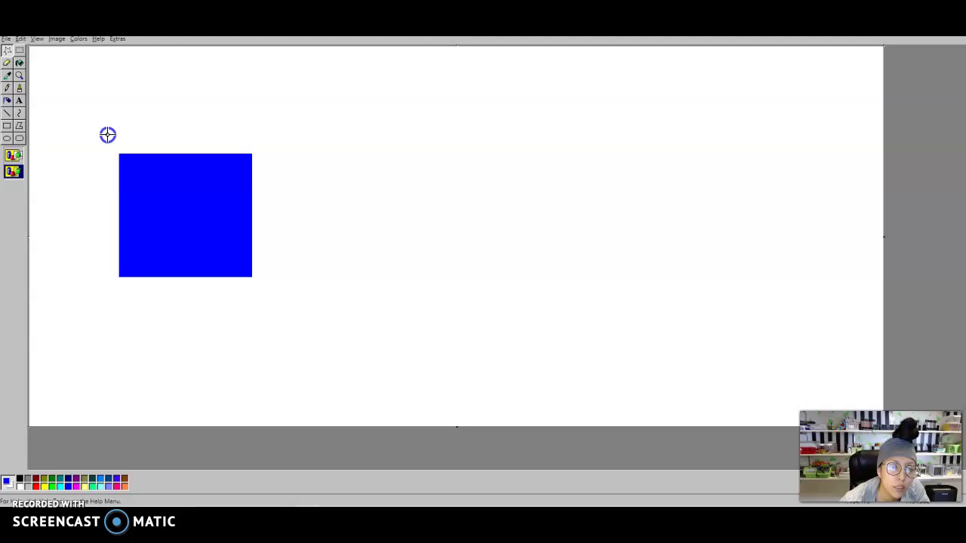
pyautogui.moveTo(107, 134); pyautogui.dragTo(119, 153)
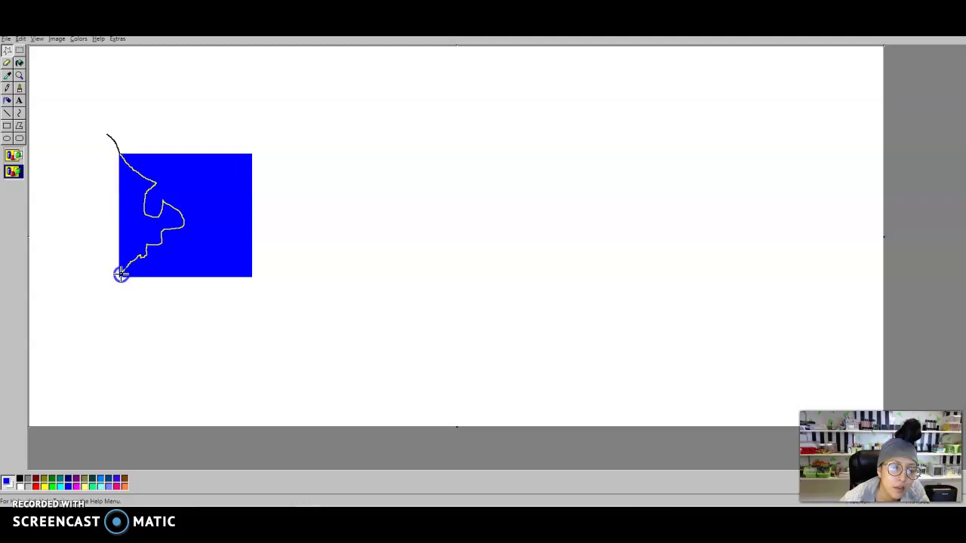
pyautogui.moveTo(115, 279)
pyautogui.mouseDown()
pyautogui.moveTo(89, 276)
pyautogui.moveTo(68, 230)
pyautogui.moveTo(90, 149)
pyautogui.moveTo(110, 134)
pyautogui.mouseUp()
pyautogui.moveTo(95, 183)
pyautogui.mouseDown()
pyautogui.moveTo(108, 206)
pyautogui.moveTo(100, 175)
pyautogui.moveTo(88, 194)
pyautogui.moveTo(178, 218)
pyautogui.moveTo(263, 192)
pyautogui.moveTo(251, 191)
pyautogui.mouseUp()
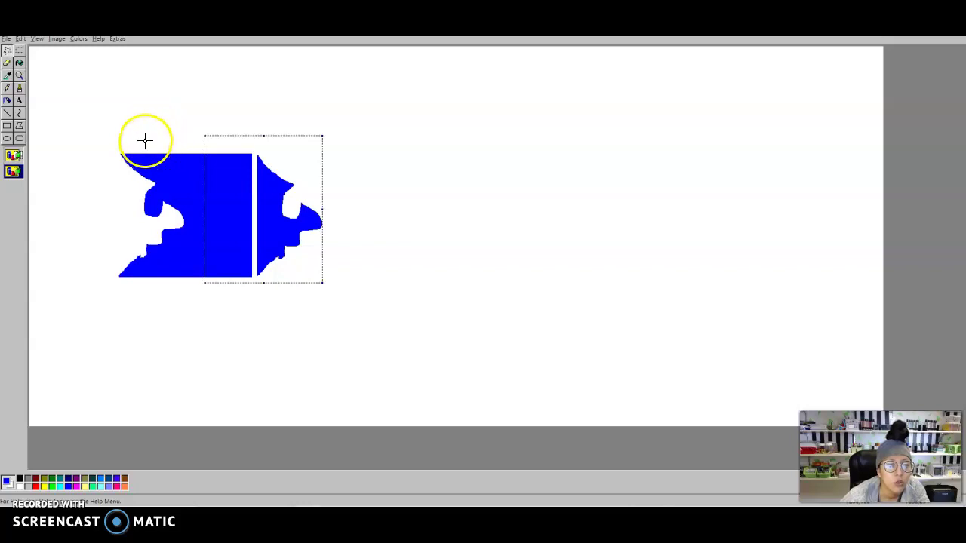
# Step: Deselect, cut a wavy piece along the top edge, and place it just below the shape
pyautogui.click(113, 109)
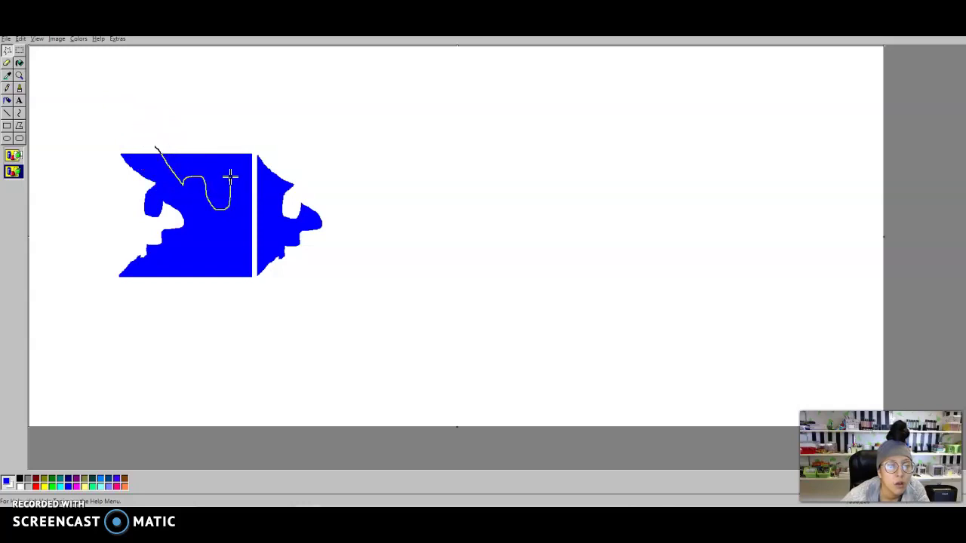
pyautogui.moveTo(240, 163)
pyautogui.mouseDown()
pyautogui.moveTo(234, 125)
pyautogui.moveTo(170, 120)
pyautogui.moveTo(153, 129)
pyautogui.moveTo(158, 150)
pyautogui.moveTo(197, 145)
pyautogui.moveTo(200, 157)
pyautogui.moveTo(212, 119)
pyautogui.moveTo(194, 107)
pyautogui.moveTo(215, 102)
pyautogui.moveTo(245, 130)
pyautogui.moveTo(254, 189)
pyautogui.moveTo(233, 276)
pyautogui.moveTo(221, 297)
pyautogui.moveTo(198, 271)
pyautogui.mouseUp()
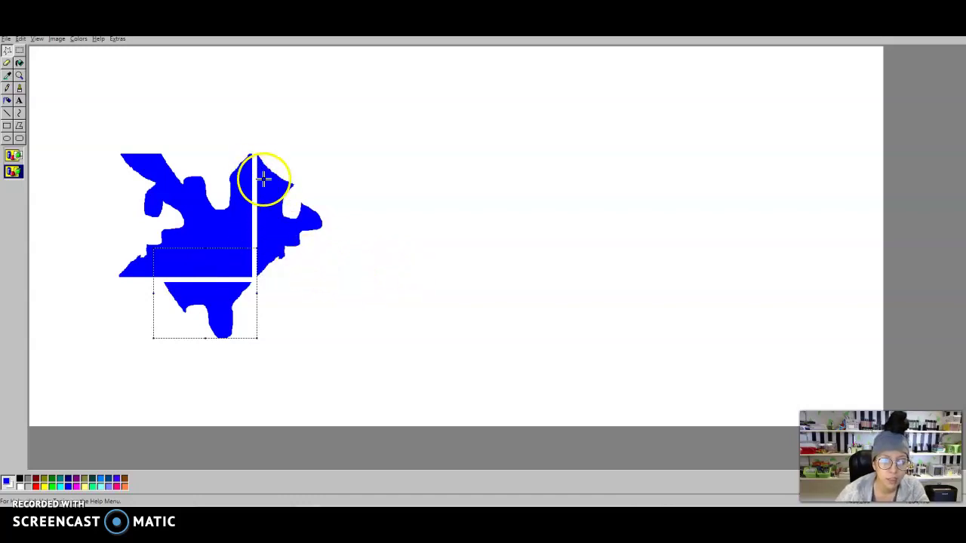
pyautogui.moveTo(227, 305); pyautogui.dragTo(227, 304)
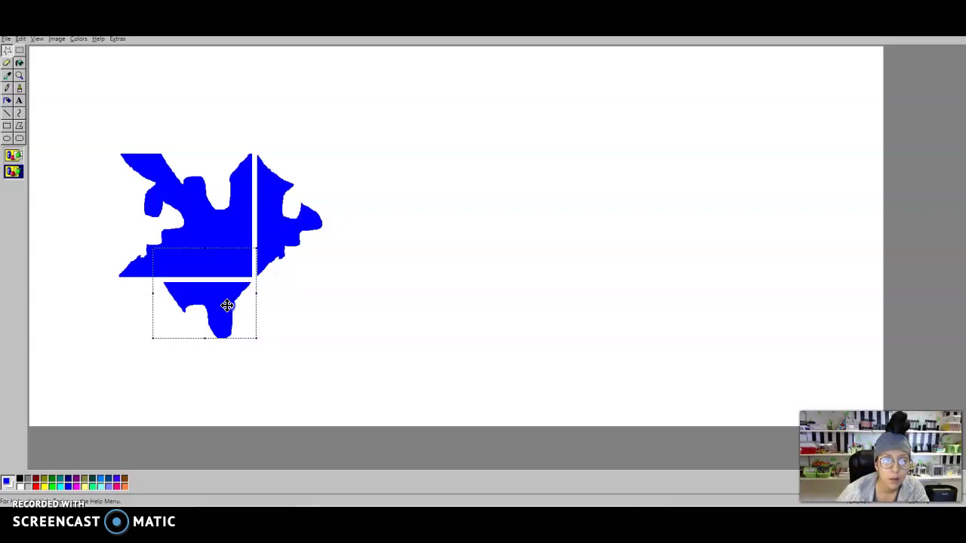
pyautogui.moveTo(227, 304); pyautogui.dragTo(226, 307)
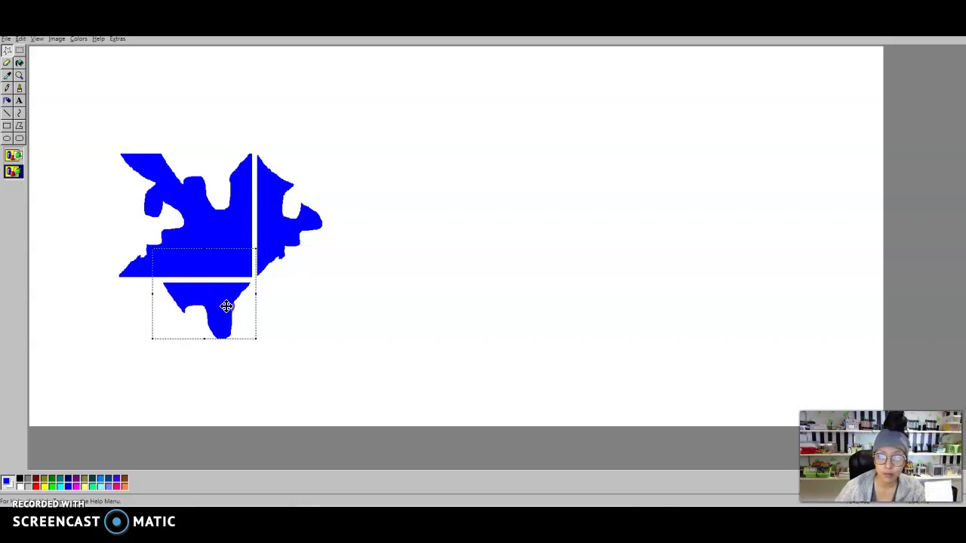
pyautogui.moveTo(231, 304)
pyautogui.mouseDown()
pyautogui.moveTo(192, 283)
pyautogui.moveTo(204, 309)
pyautogui.moveTo(214, 308)
pyautogui.mouseUp()
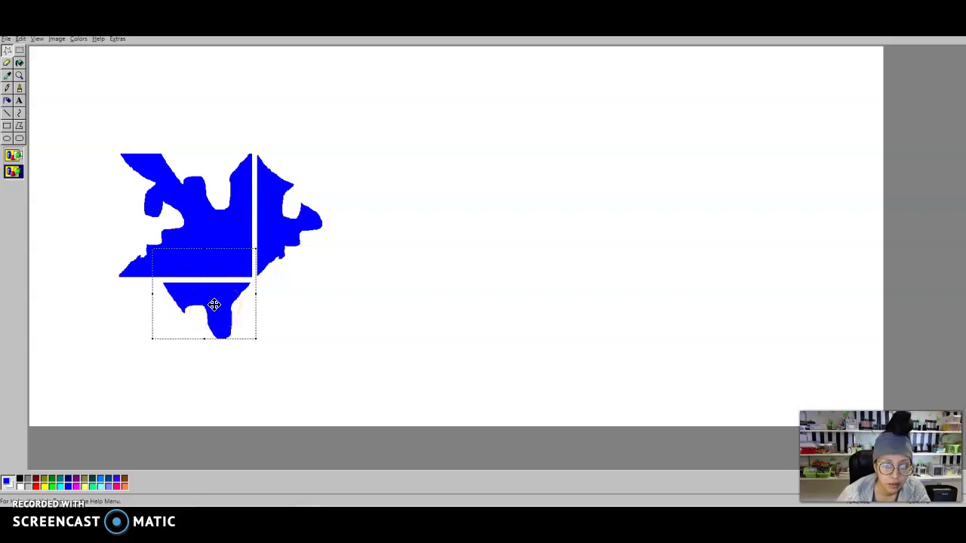
pyautogui.moveTo(215, 304); pyautogui.dragTo(235, 280)
# Step: Box the piece under the shape with rectangular Select and move it to the canvas's upper middle
pyautogui.click(255, 310)
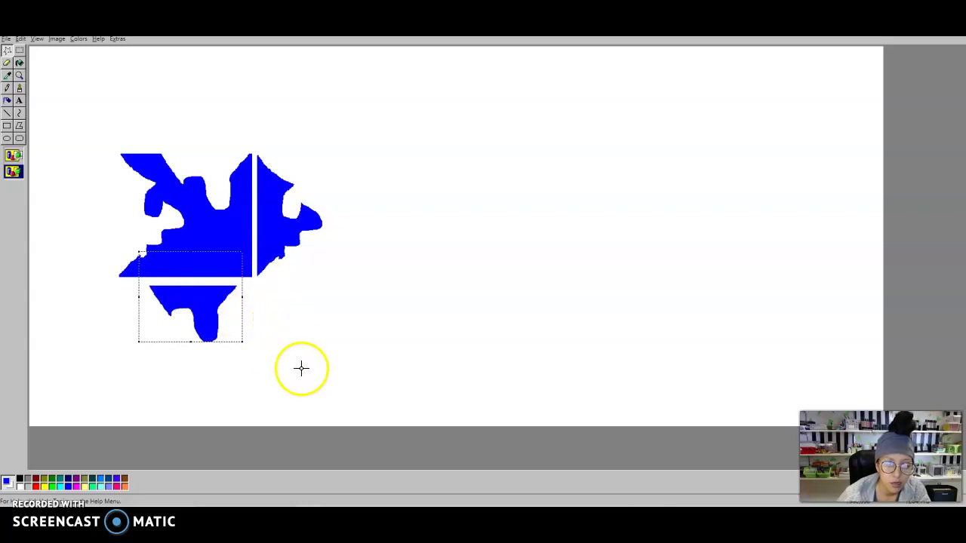
pyautogui.click(281, 348)
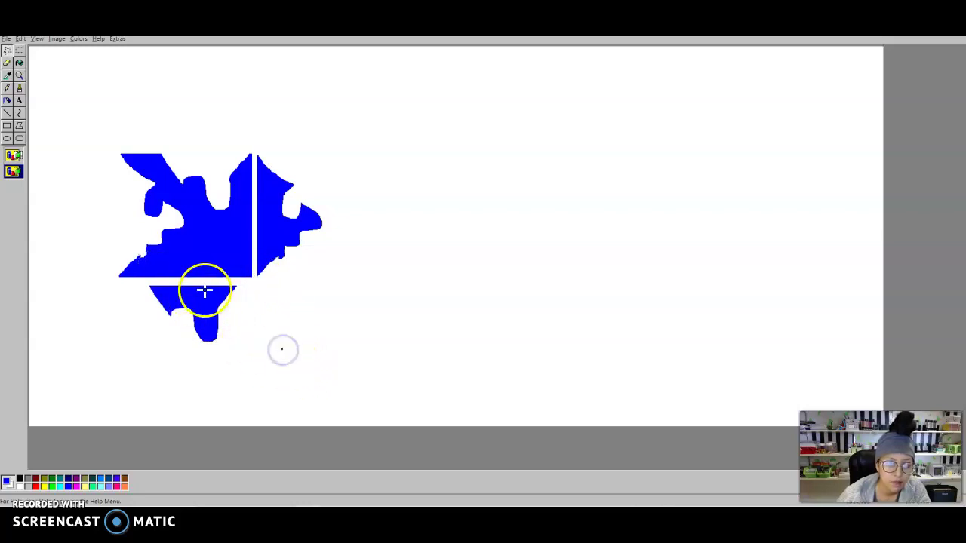
pyautogui.click(20, 51)
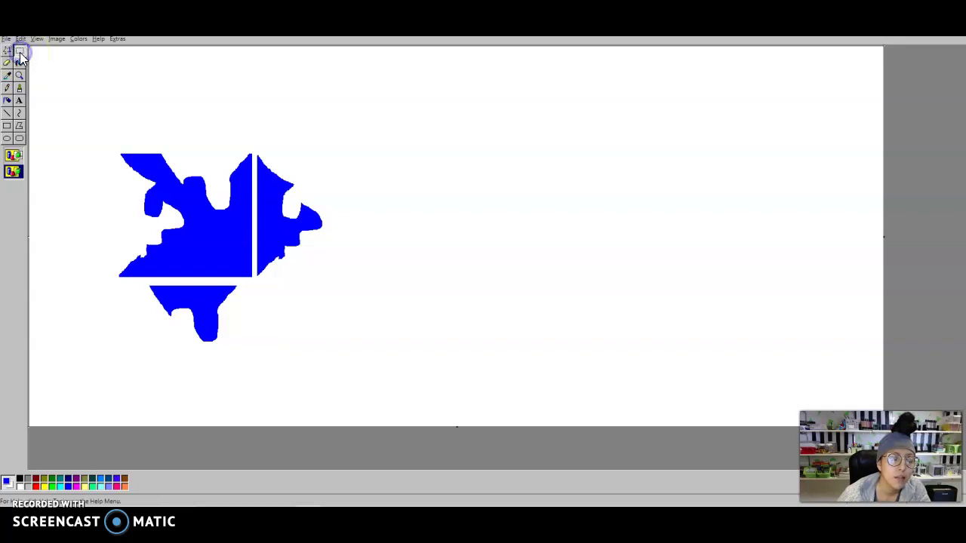
pyautogui.moveTo(146, 254)
pyautogui.mouseDown()
pyautogui.moveTo(146, 280)
pyautogui.moveTo(129, 280)
pyautogui.moveTo(154, 334)
pyautogui.moveTo(262, 360)
pyautogui.mouseUp()
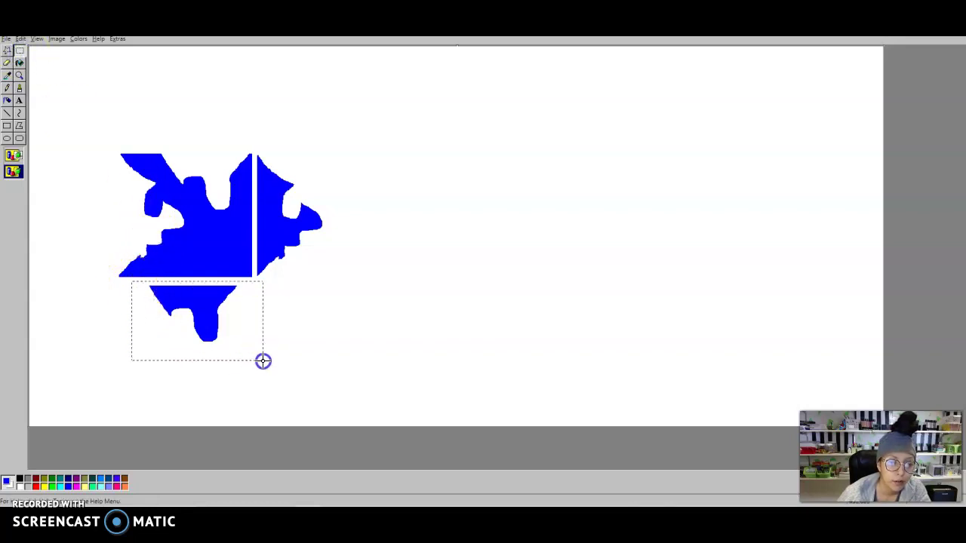
pyautogui.moveTo(198, 310); pyautogui.dragTo(504, 153)
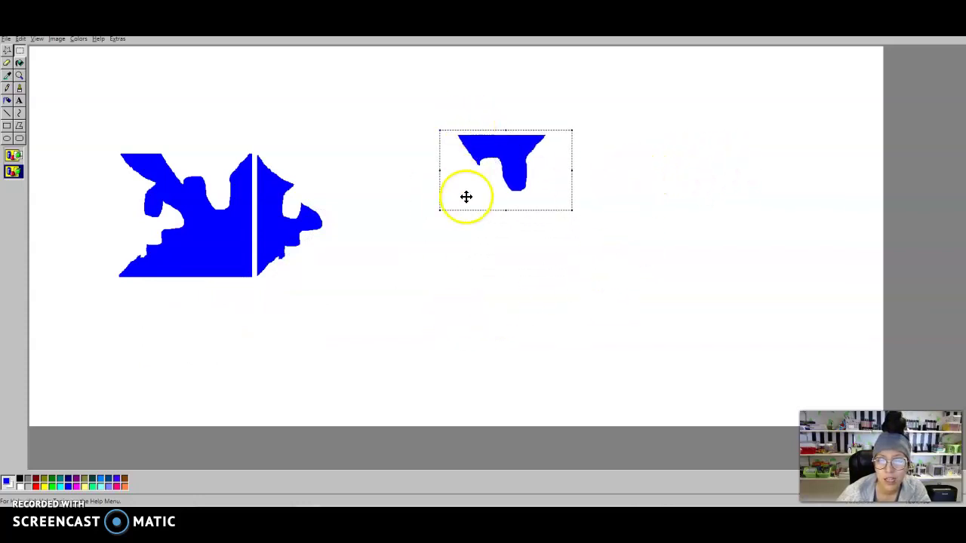
# Step: Reselect the loose piece and move it back beneath the shape's bottom edge
pyautogui.click(638, 174)
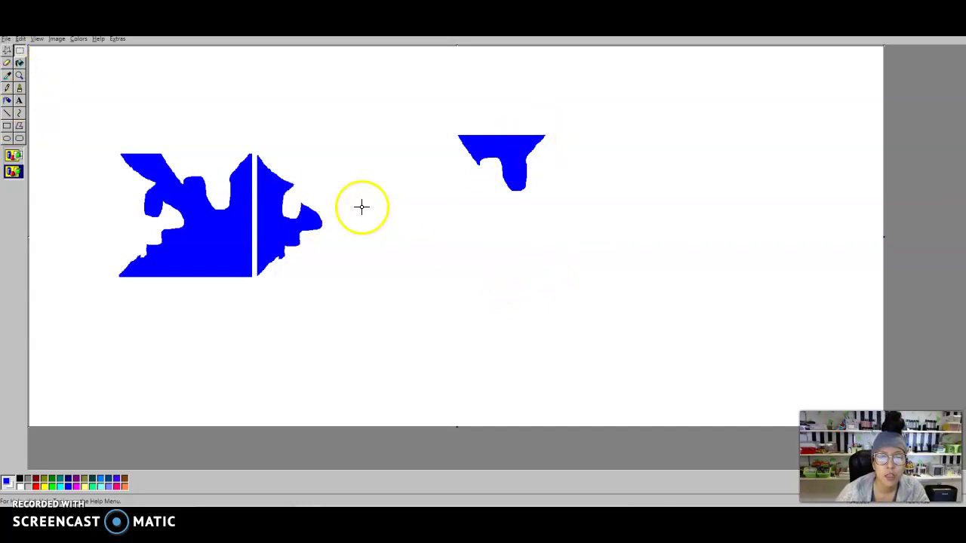
pyautogui.moveTo(448, 114); pyautogui.dragTo(563, 224)
pyautogui.moveTo(503, 123); pyautogui.dragTo(216, 299)
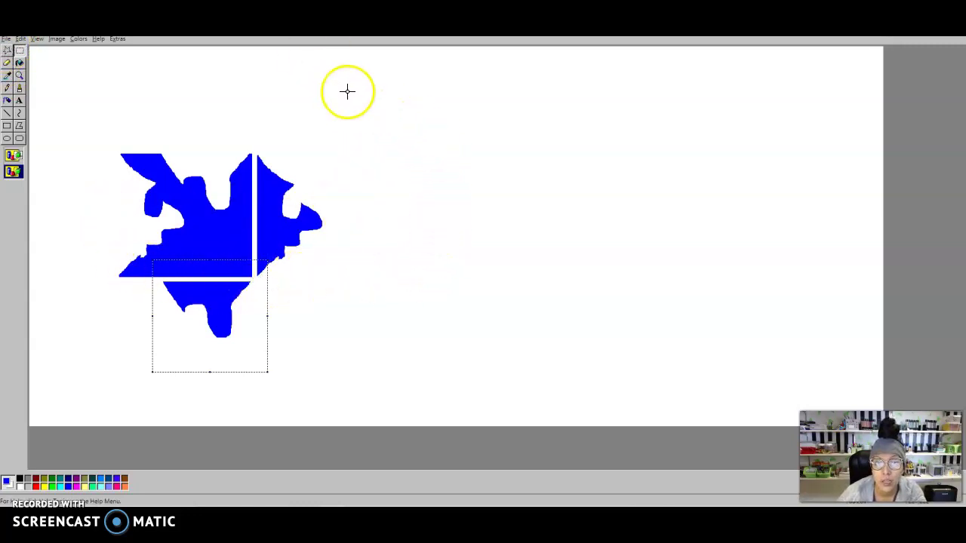
pyautogui.click(238, 83)
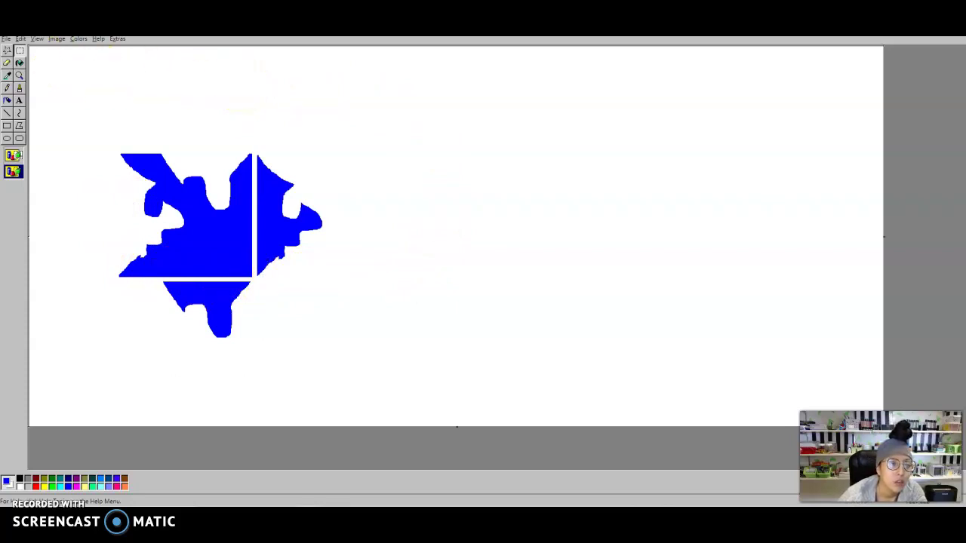
pyautogui.click(6, 39)
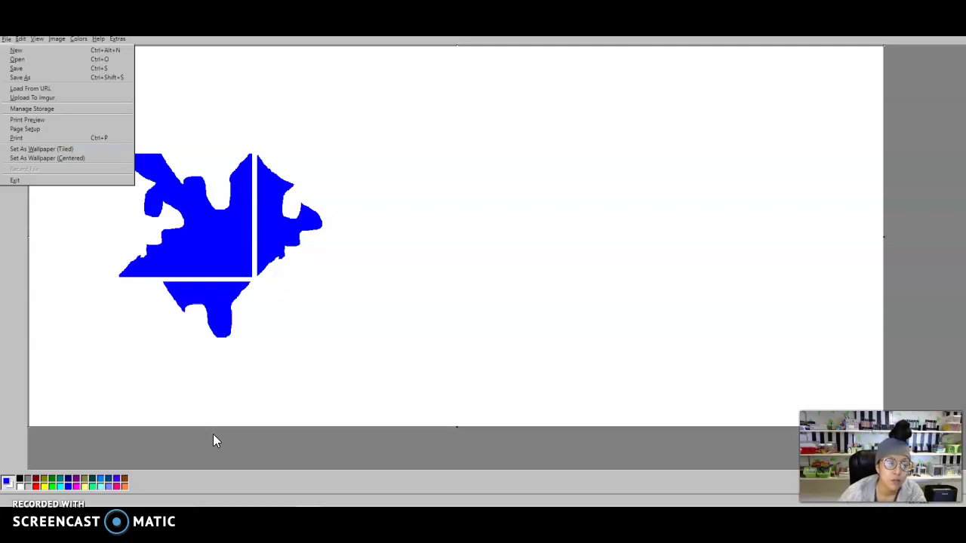
pyautogui.click(215, 442)
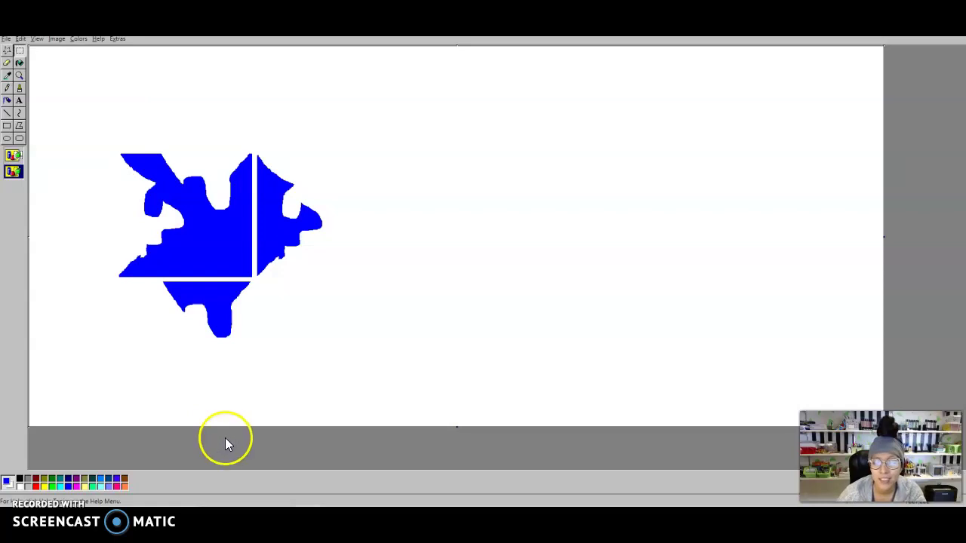